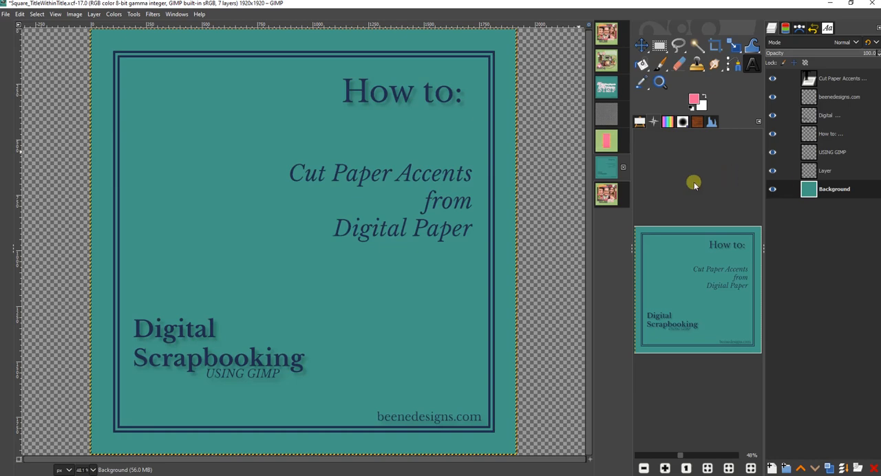
- Look over the cut paper accents in the finished MOM and Bebe scrapbook layouts
click(605, 38)
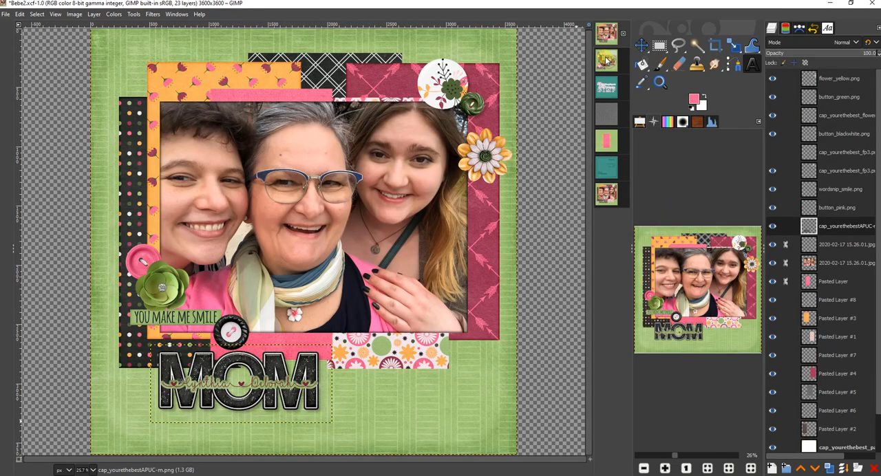
click(606, 60)
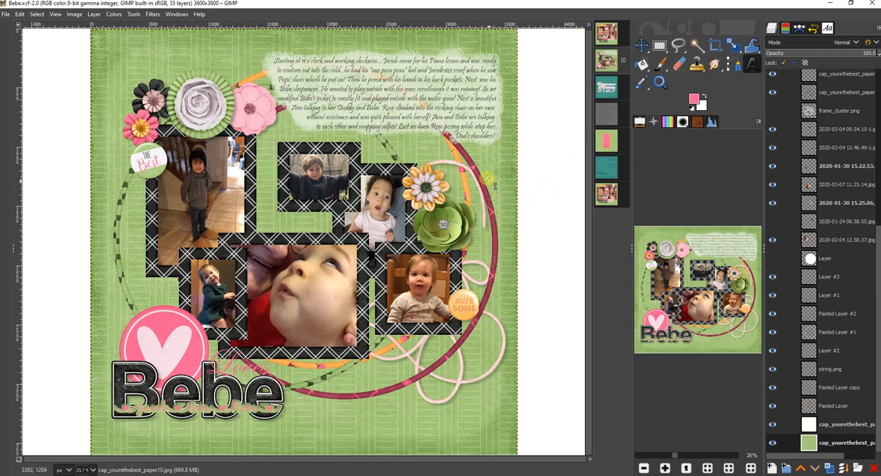
click(608, 29)
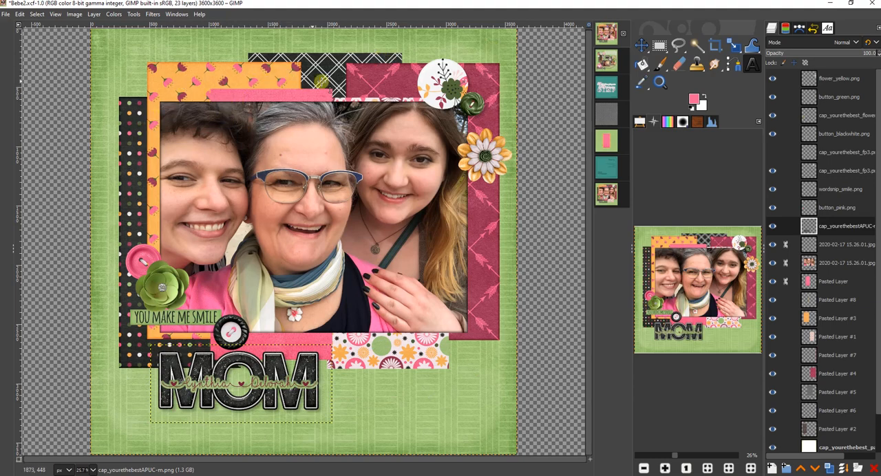
- In the stacked papers image, activate the black lattice paper layer and set Rectangle Select to no feathered edges and no rounded corners
click(607, 114)
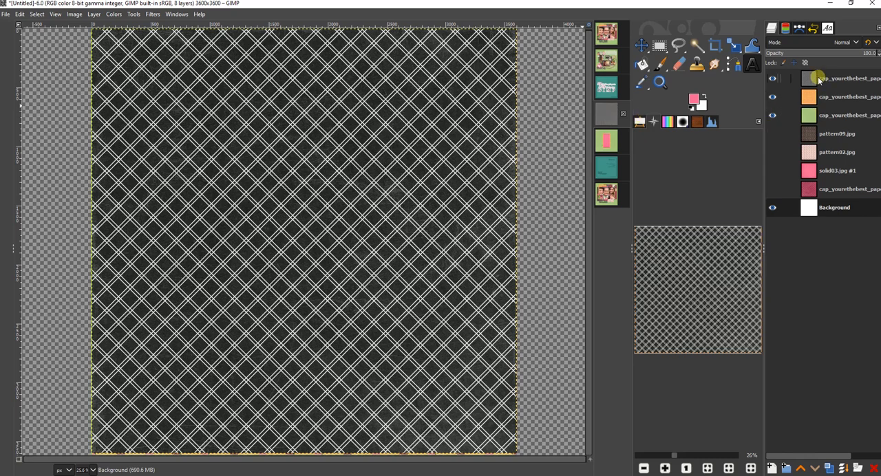
click(816, 207)
click(828, 80)
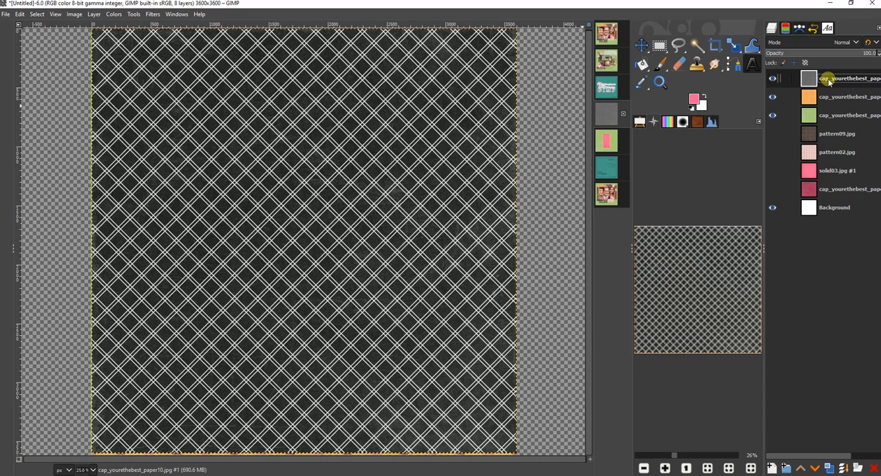
click(659, 46)
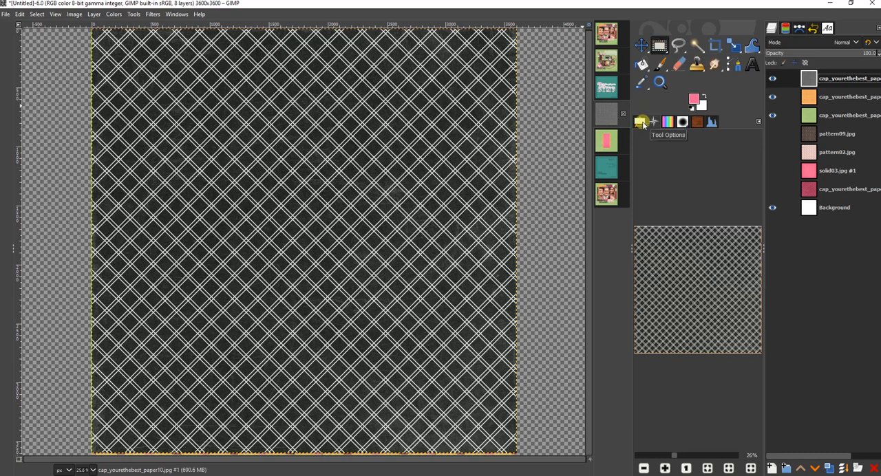
click(640, 122)
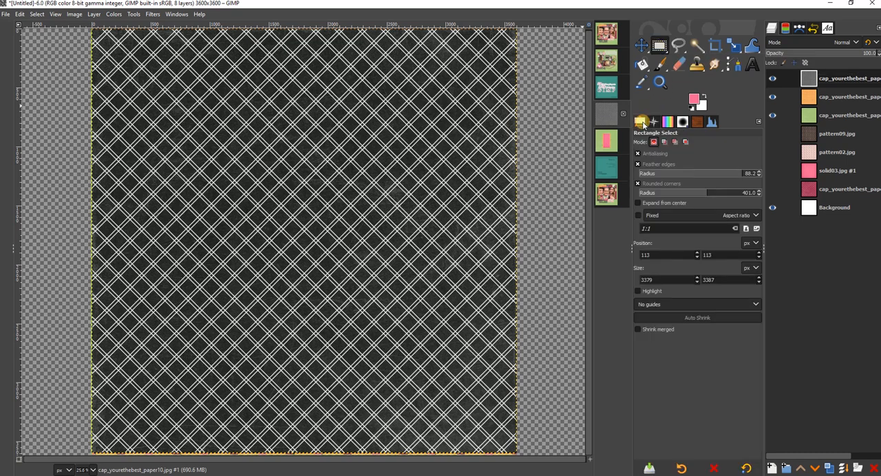
click(639, 164)
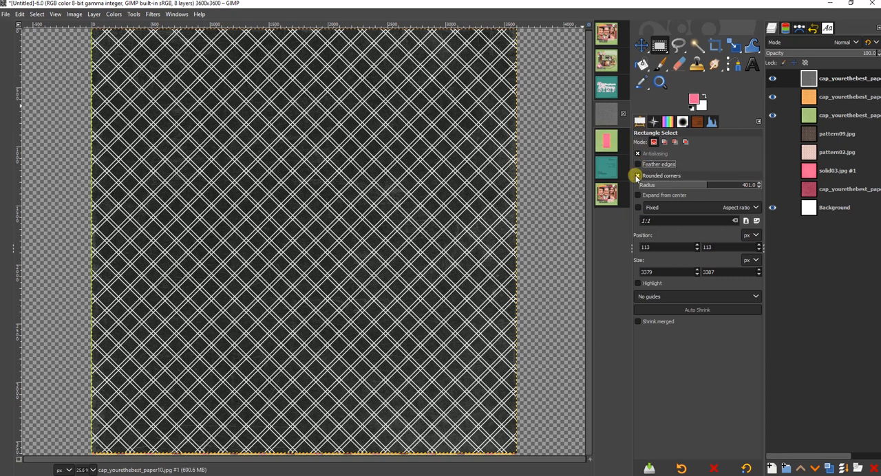
click(637, 176)
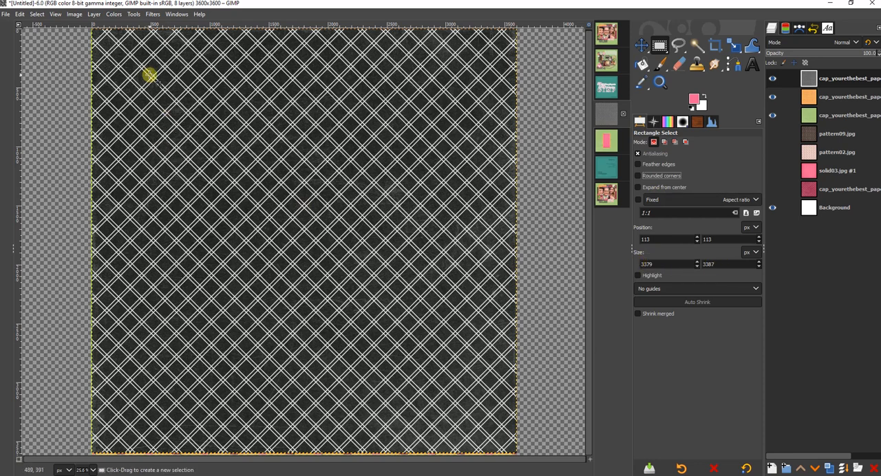
- Draw a rectangular selection on the black lattice paper starting at about 489, 391 px and set its size to 1200 × 2400 px
drag(149, 74, 285, 351)
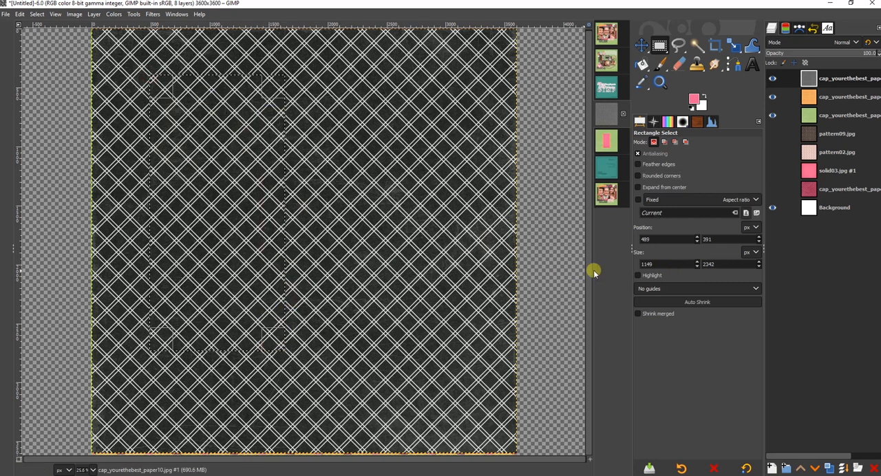
drag(666, 265, 633, 264)
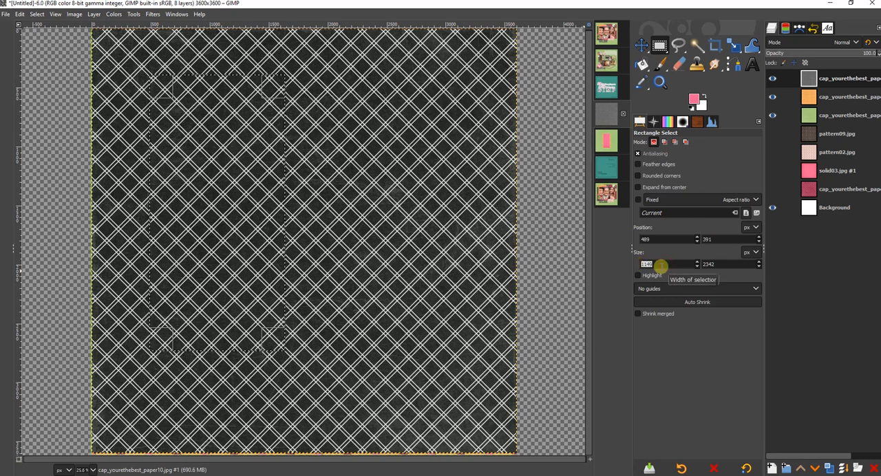
text(1200)
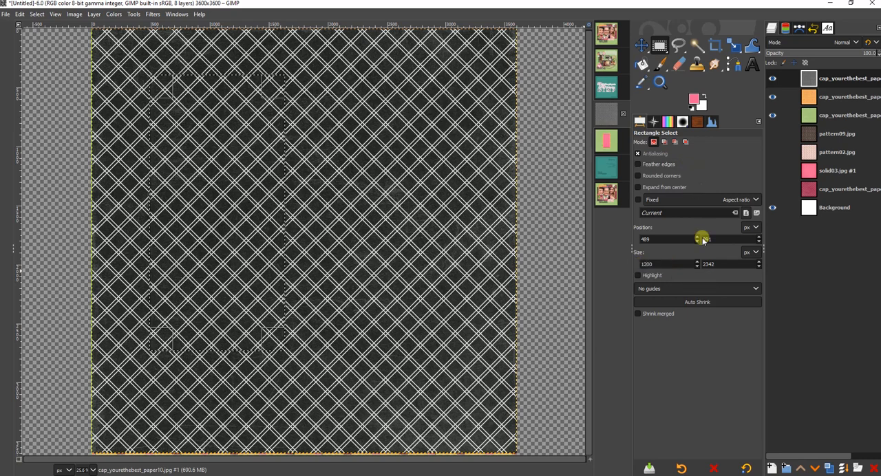
drag(719, 263, 702, 266)
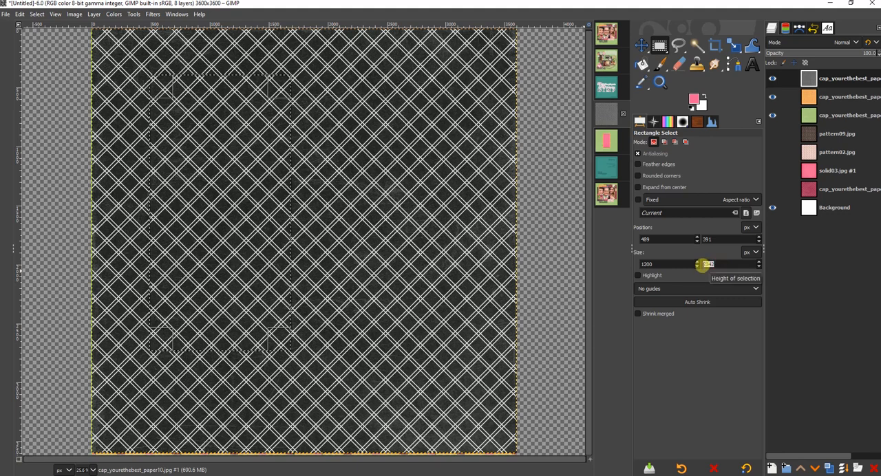
text(2400)
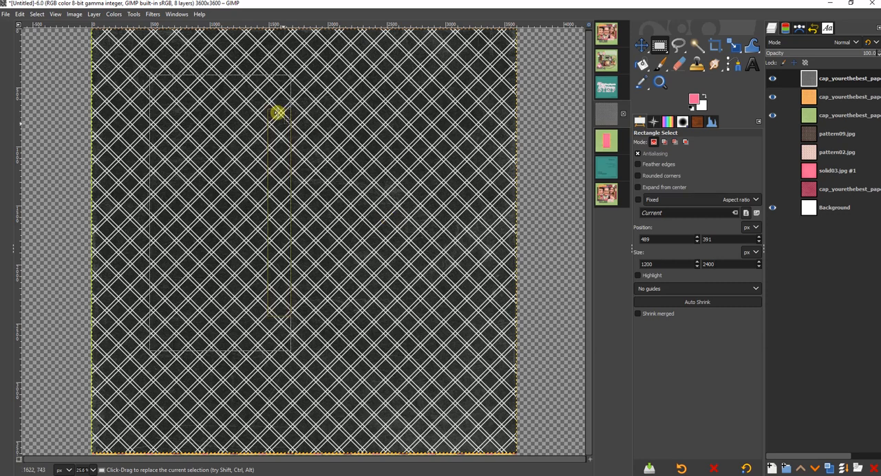
- Copy the selected part of the black lattice paper, paste it as a new layer, and hide the full lattice paper
click(18, 14)
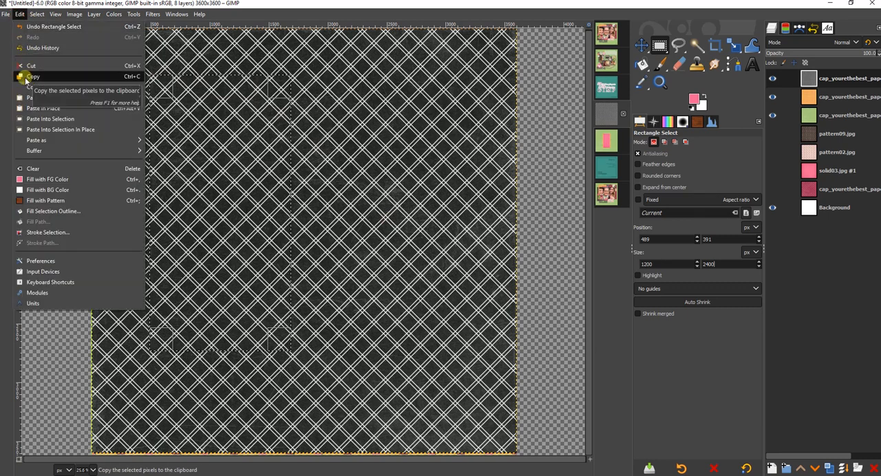
click(25, 77)
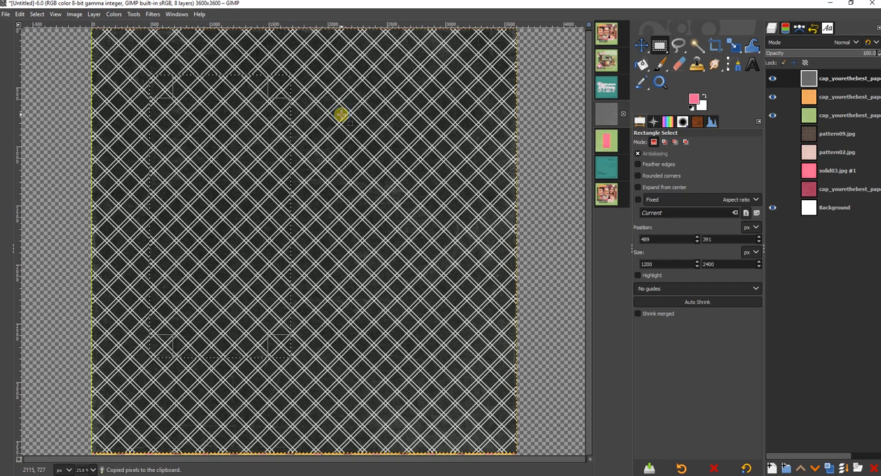
right_click(339, 131)
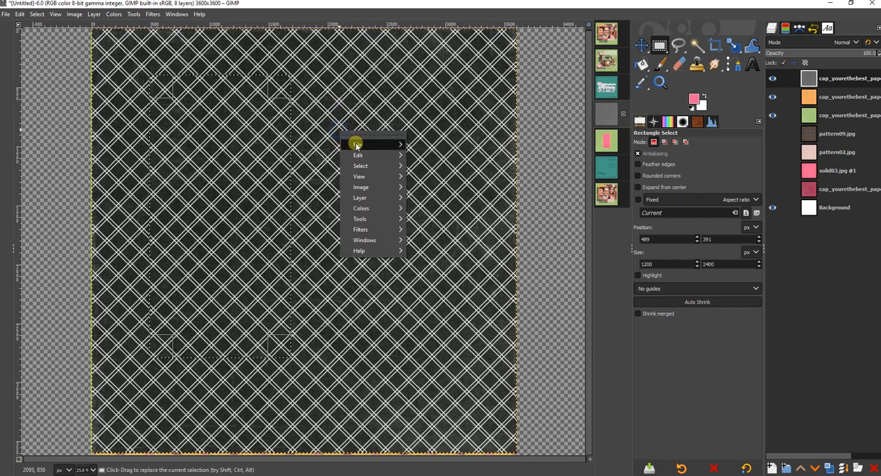
mouse_move(357, 159)
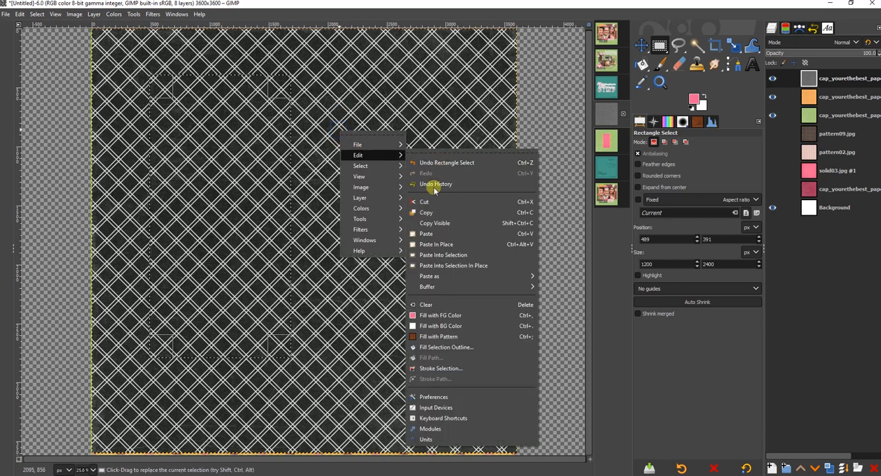
mouse_move(436, 277)
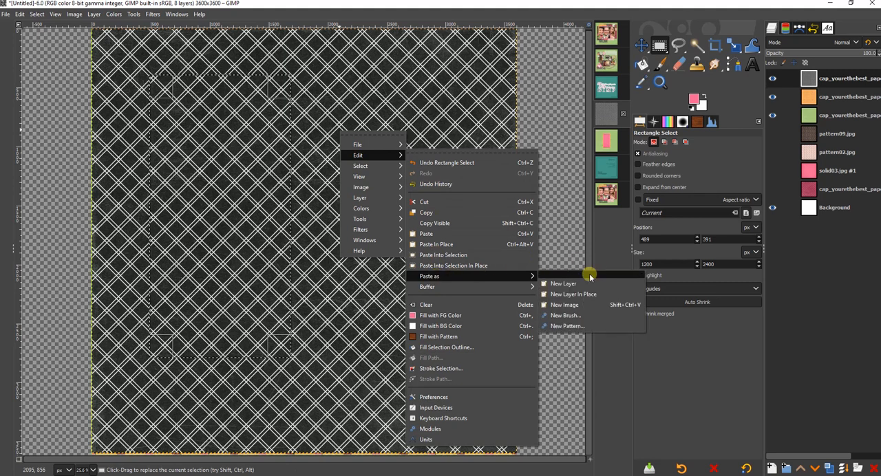
click(563, 284)
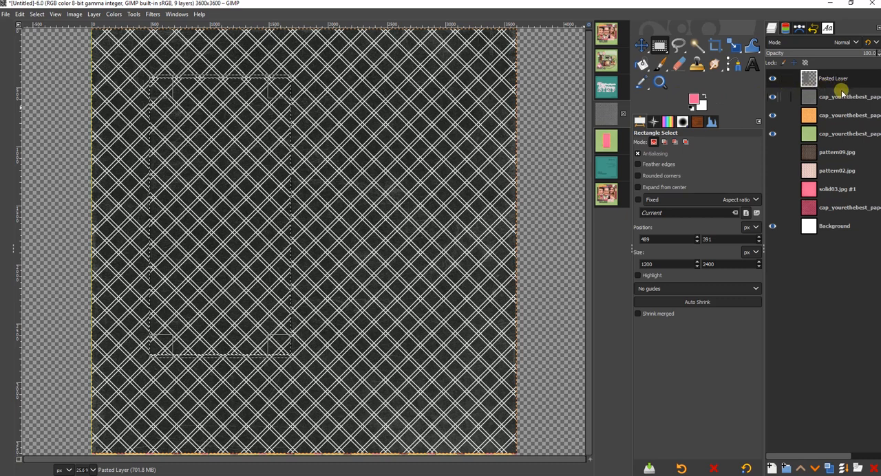
click(773, 99)
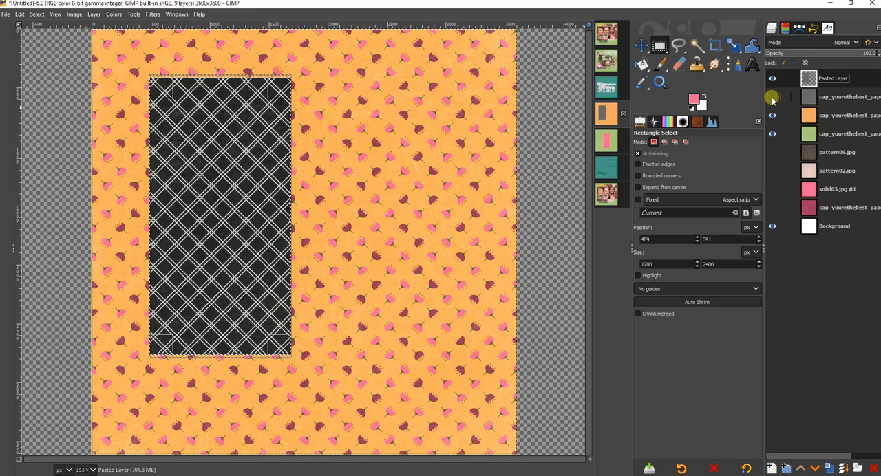
- Copy the same selected area from the orange flower paper layer and paste it as a new layer
click(831, 117)
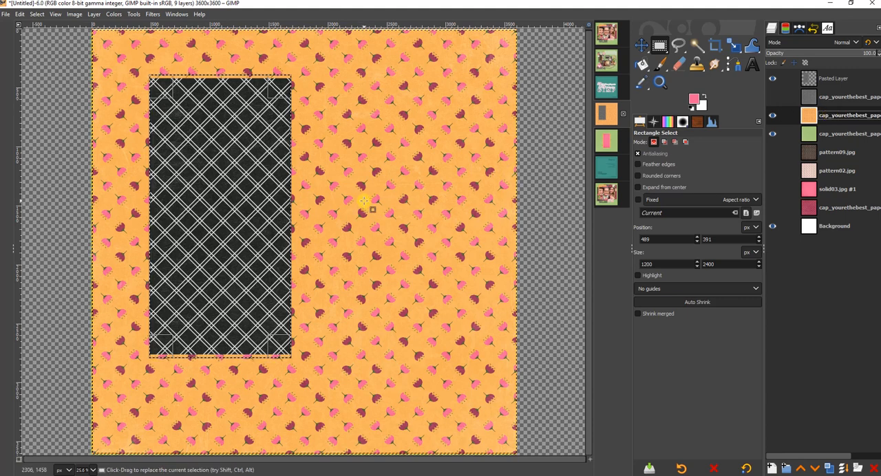
key(ctrl+c)
right_click(374, 128)
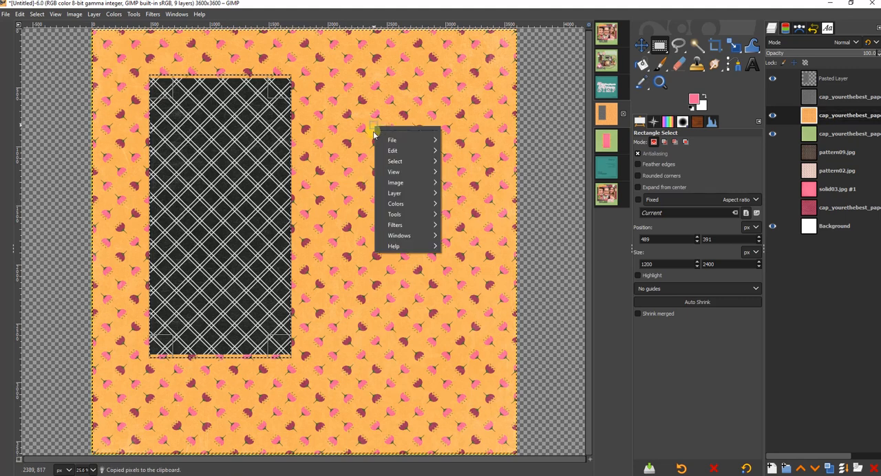
mouse_move(392, 151)
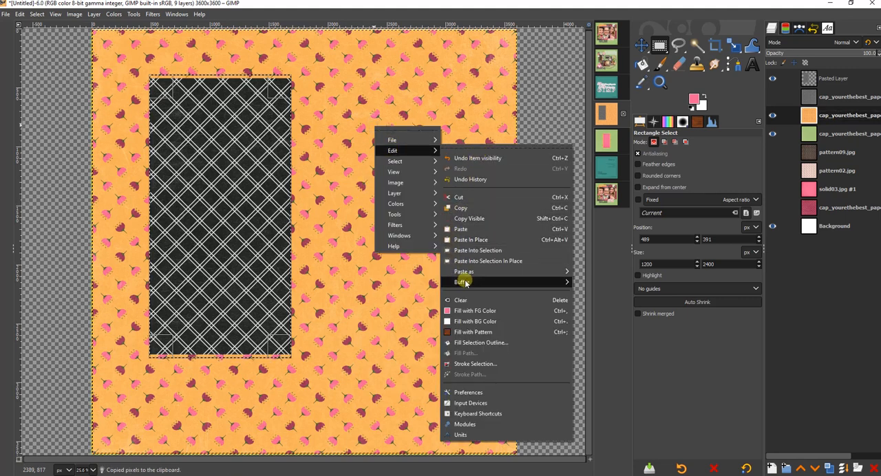
mouse_move(465, 283)
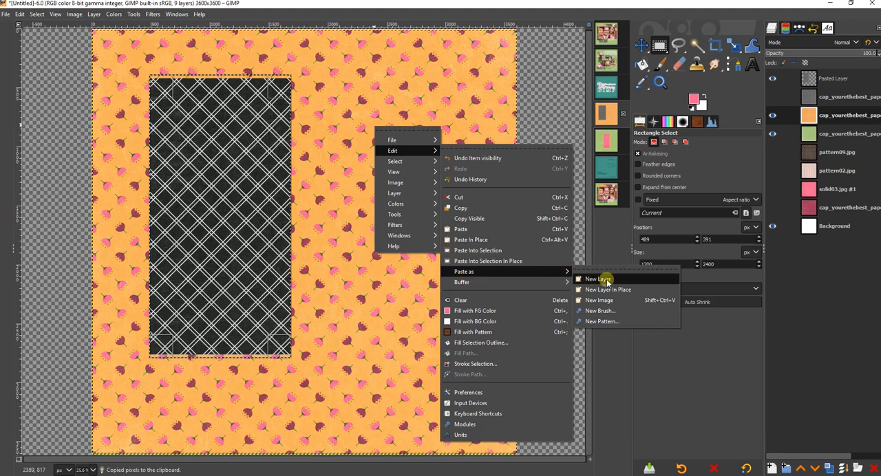
click(606, 281)
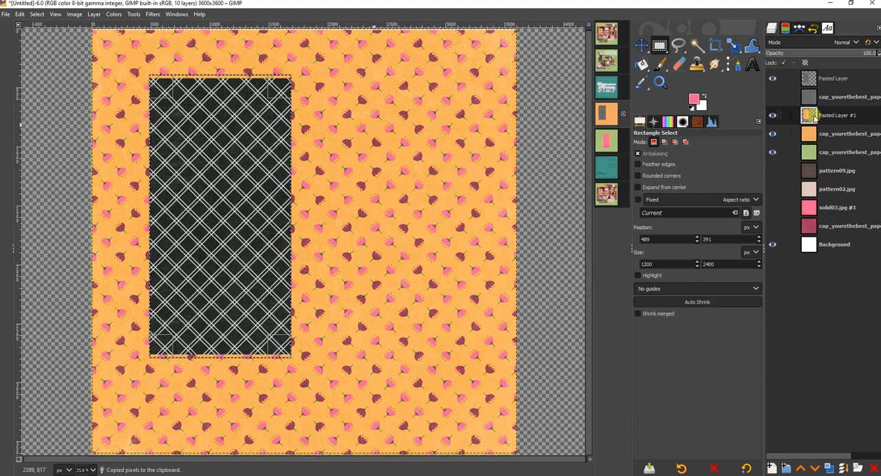
click(773, 135)
click(773, 135)
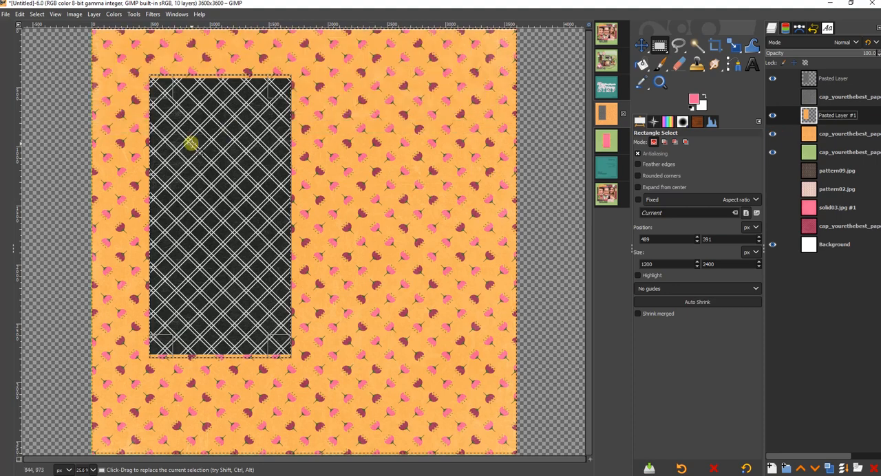
- Hide the full orange flower paper and move the black lattice piece so it overlaps the orange piece, offset down and to the right
key(m)
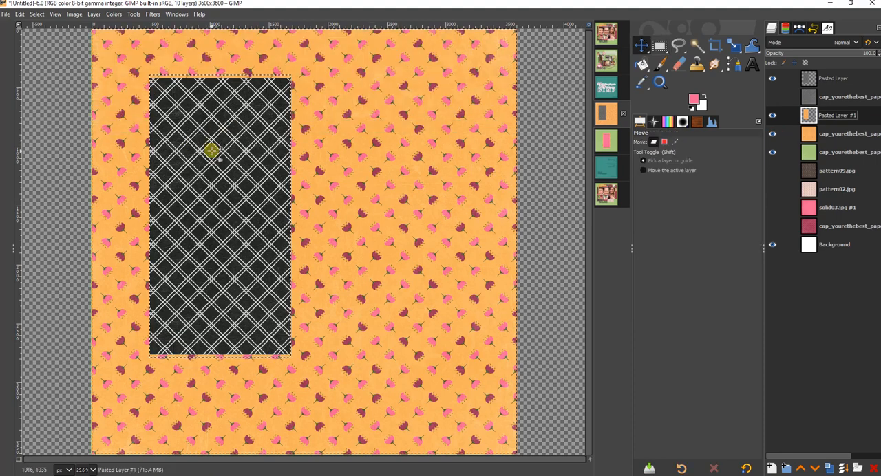
drag(212, 150, 351, 147)
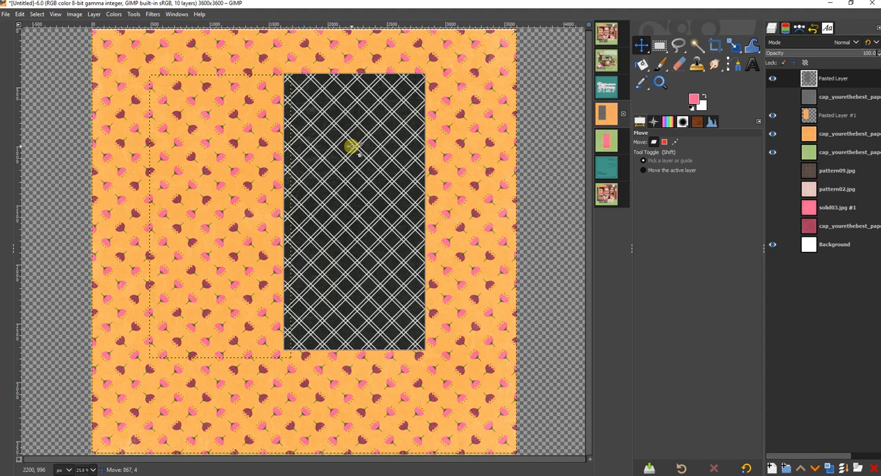
click(773, 134)
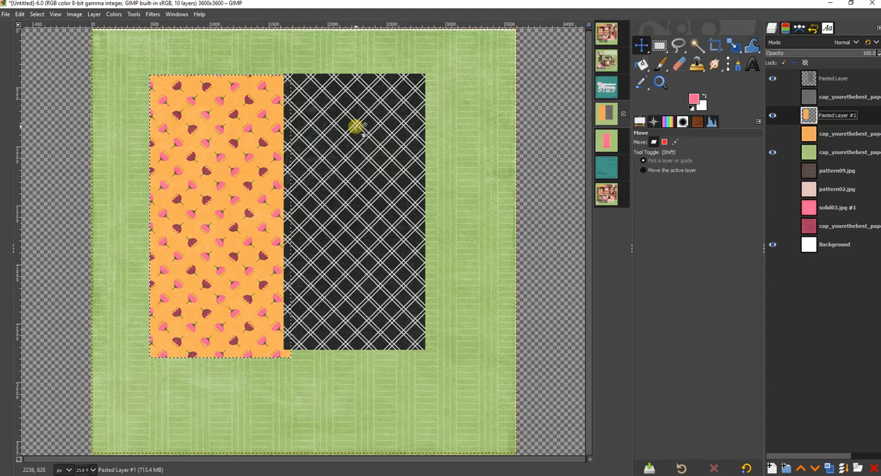
drag(356, 126, 283, 164)
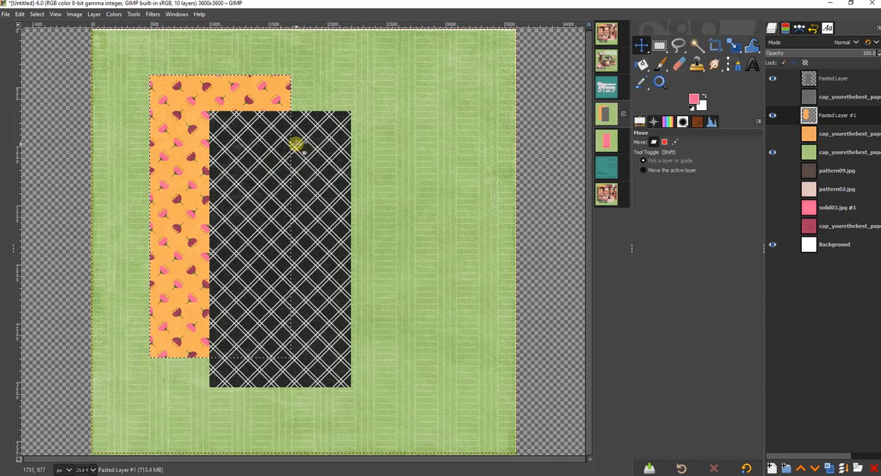
- Move the pink solid03.jpg #1 layer directly below the orange cut piece and make it visible, with Ellipse Select active
key(e)
click(846, 203)
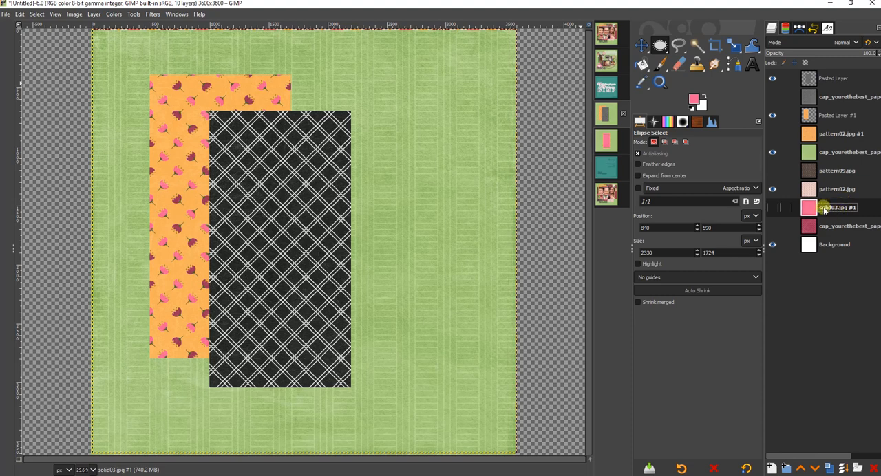
double_click(825, 210)
drag(826, 210, 834, 131)
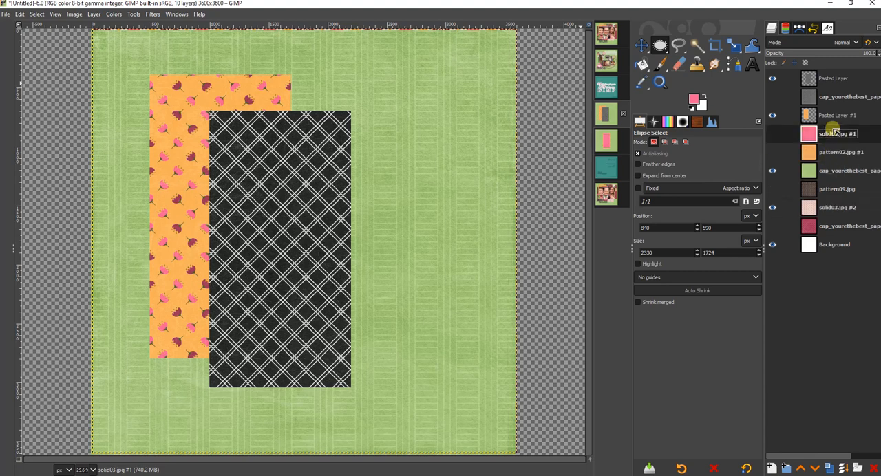
click(773, 135)
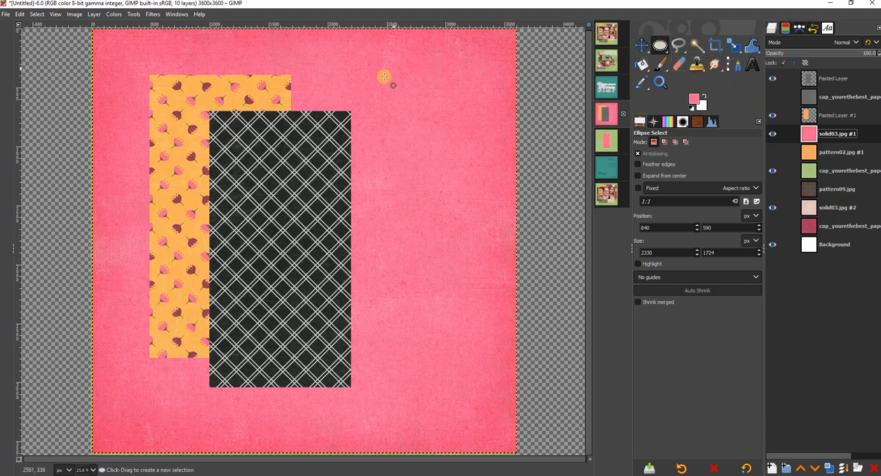
- Draw a circular selection about 1650 × 1650 px on the pink paper, its edge overlapping the black lattice piece
click(313, 85)
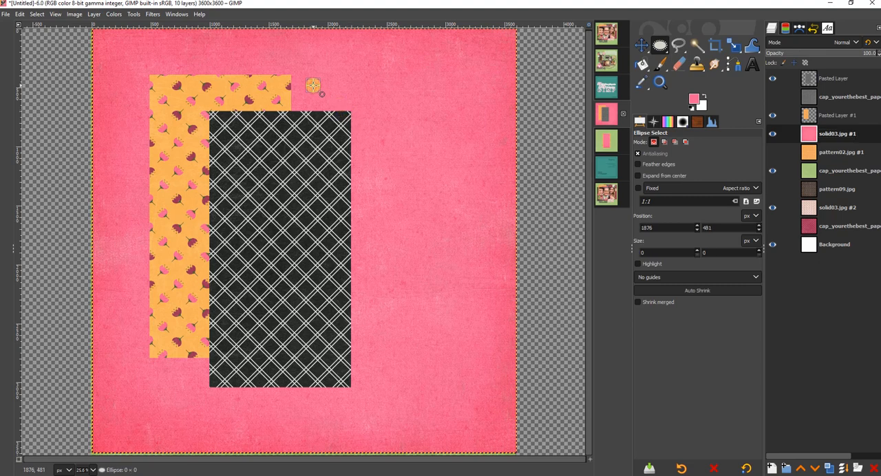
drag(313, 86, 464, 279)
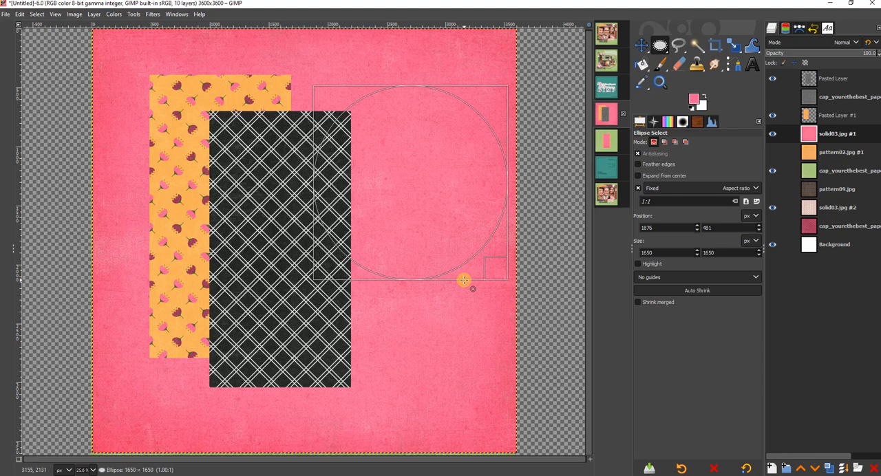
drag(464, 280, 464, 280)
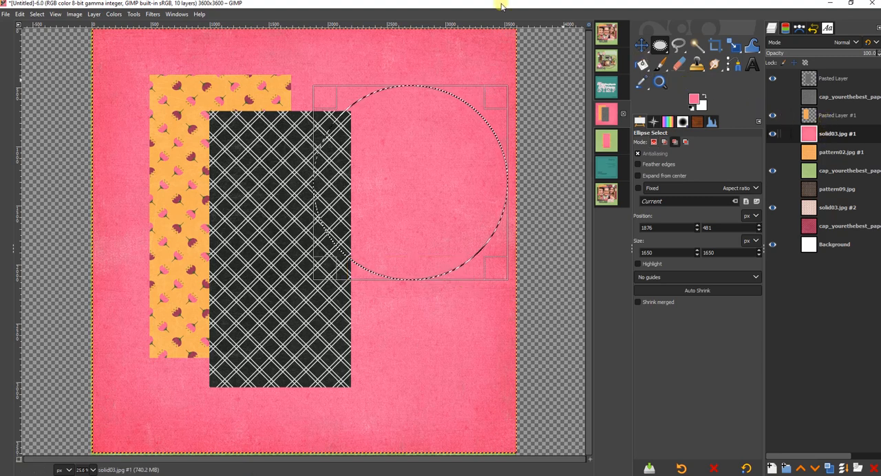
- Copy the circular area of the pink paper, paste it as a new layer, and hide the full solid03.jpg #1 paper
key(ctrl+c)
right_click(297, 69)
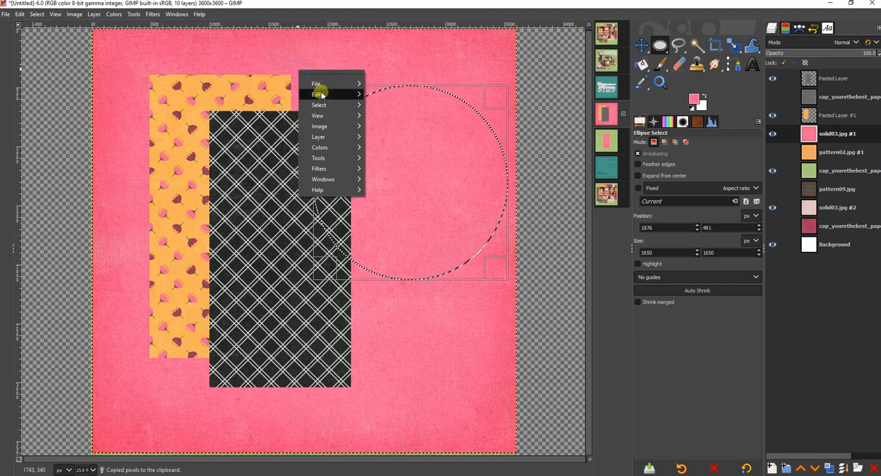
mouse_move(321, 96)
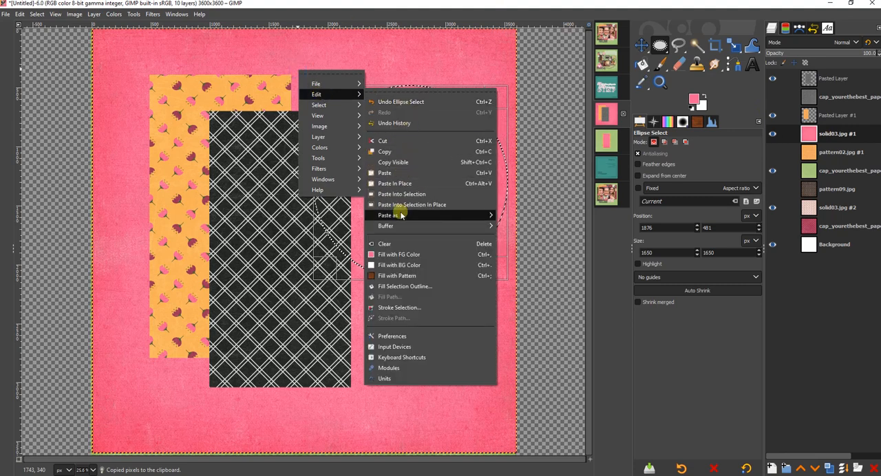
mouse_move(401, 215)
click(547, 220)
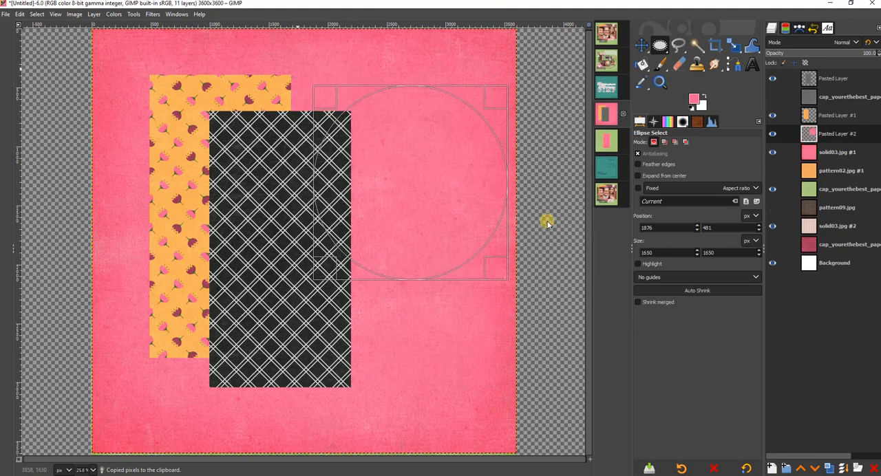
click(773, 153)
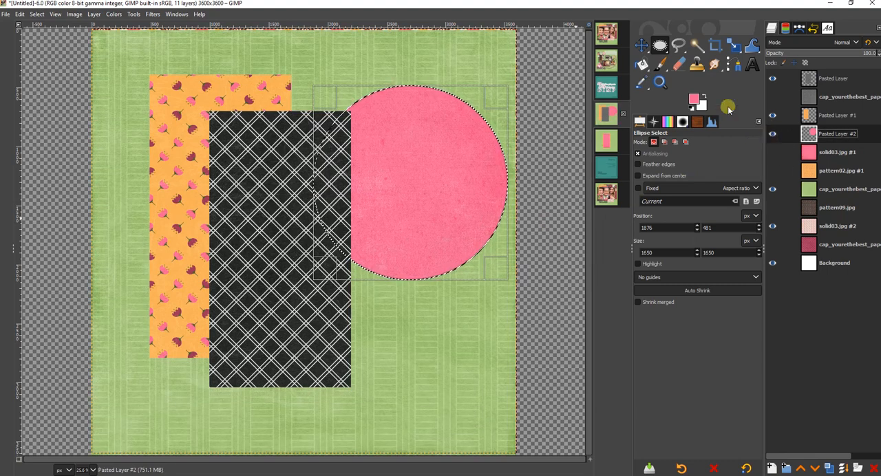
- View the finished Bebe.xcf layout for reference, return to the paper page, and add a transparent 3600 × 3600 px layer above the pink circle
click(606, 61)
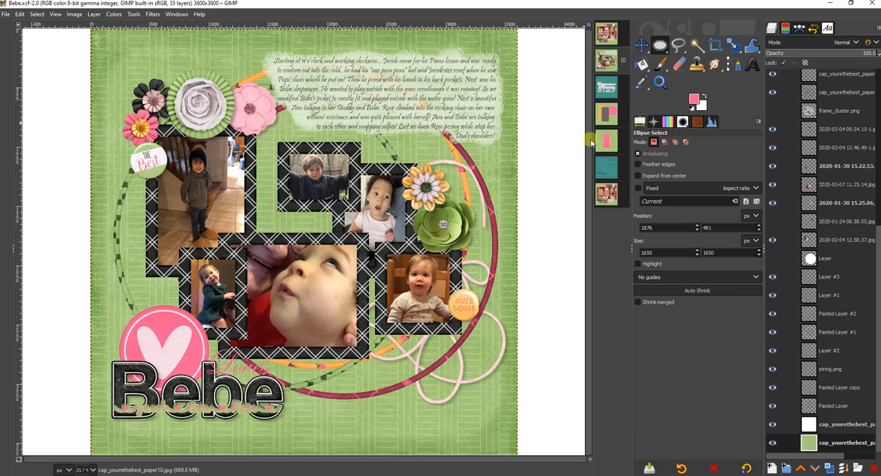
click(603, 115)
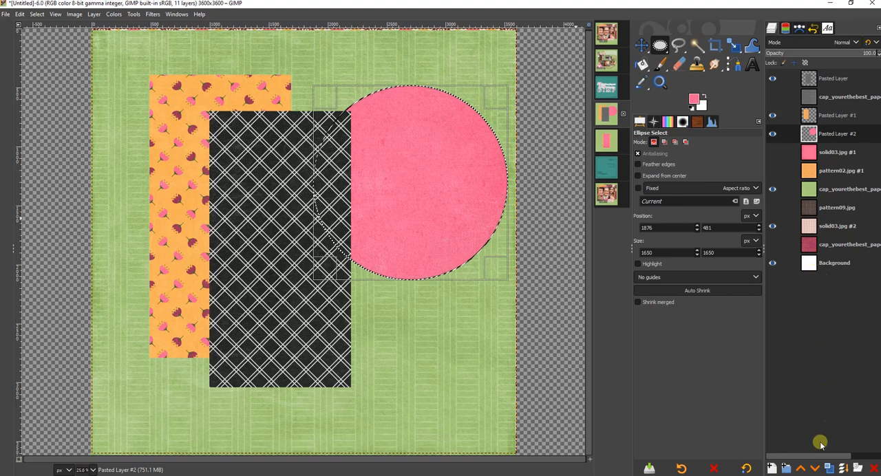
click(770, 470)
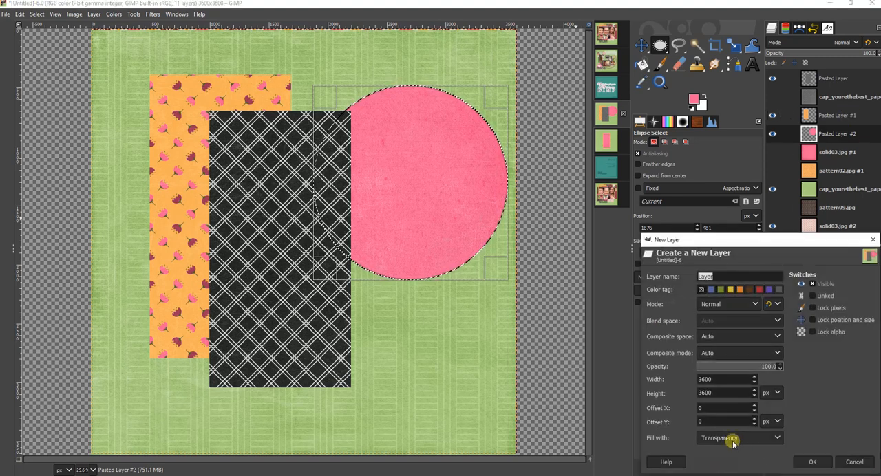
click(813, 461)
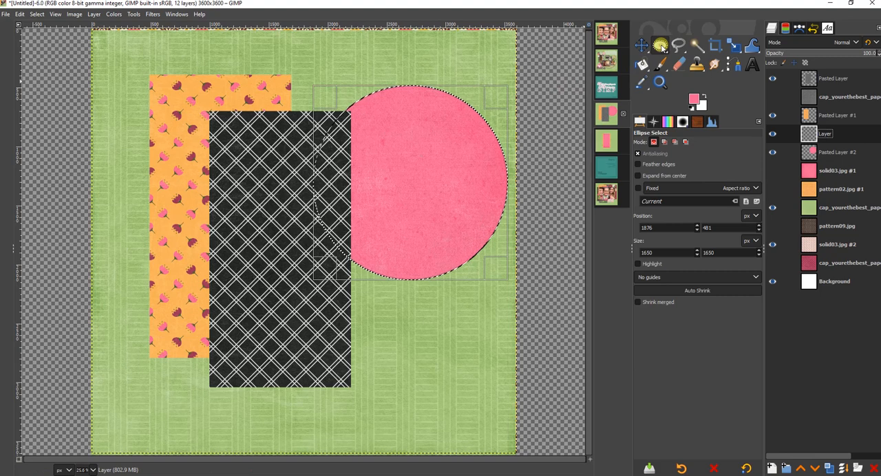
- Draw a circular selection about 2533 × 2534 px across the page and fill it with teal on the new layer
click(167, 97)
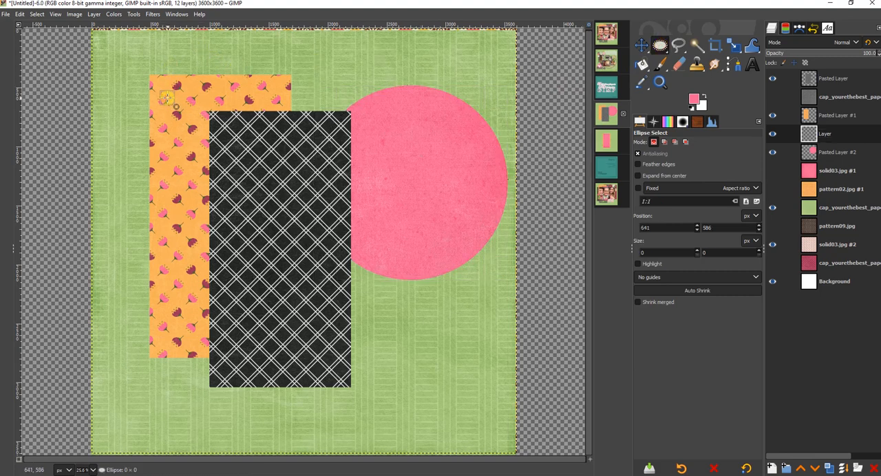
drag(168, 97, 466, 397)
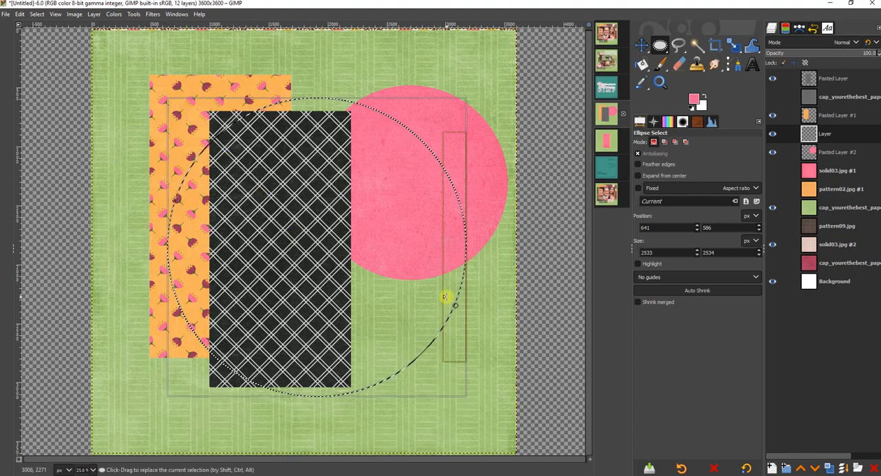
click(642, 66)
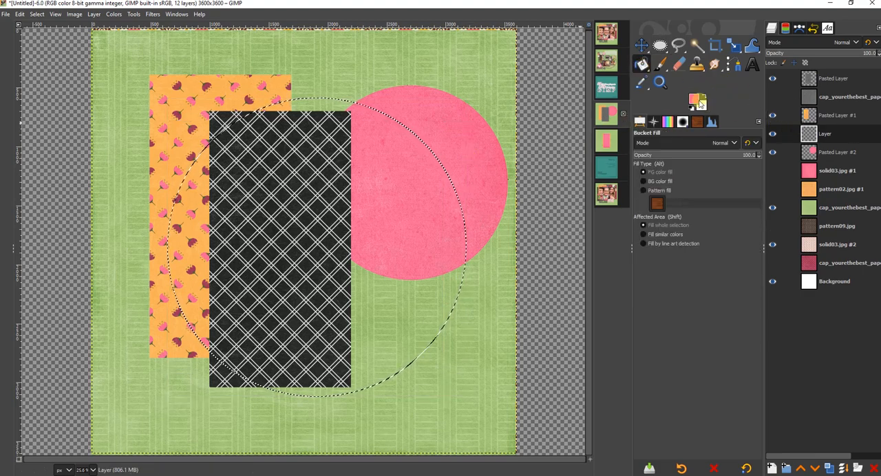
click(694, 99)
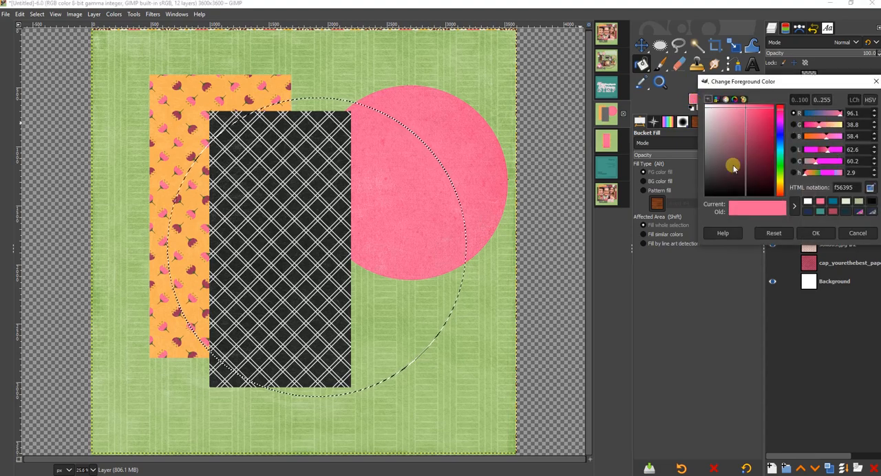
click(821, 212)
click(819, 233)
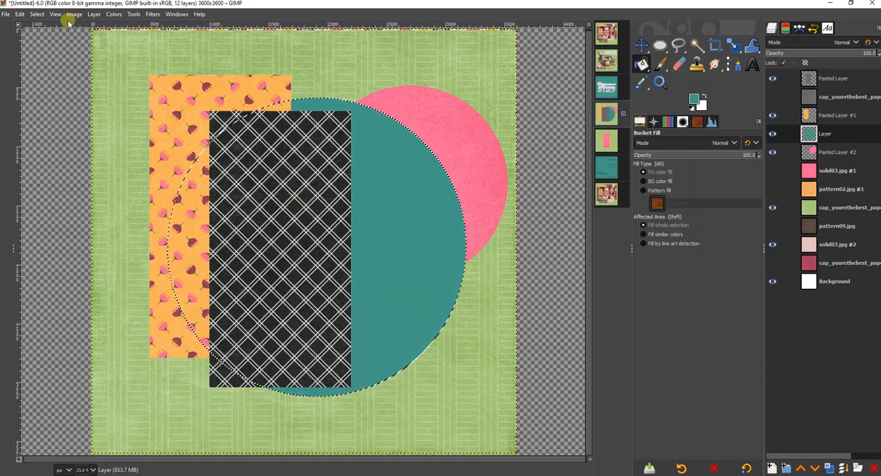
- Shrink the circular selection on the teal layer by 25 px
click(37, 15)
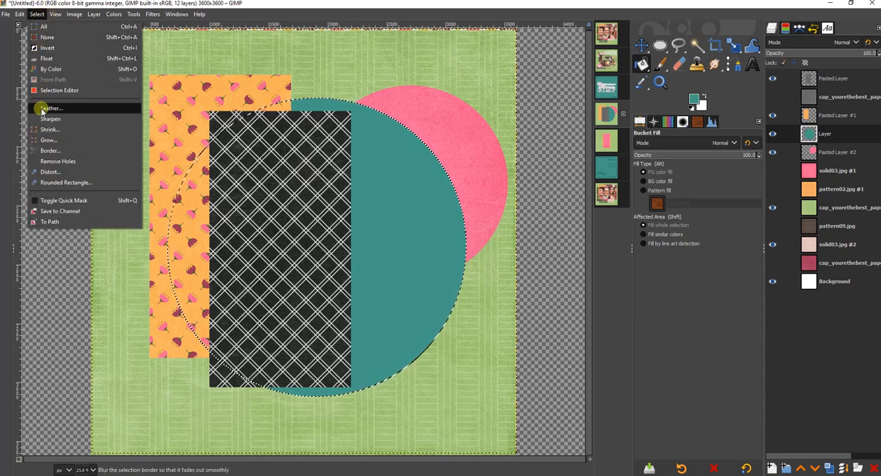
click(45, 130)
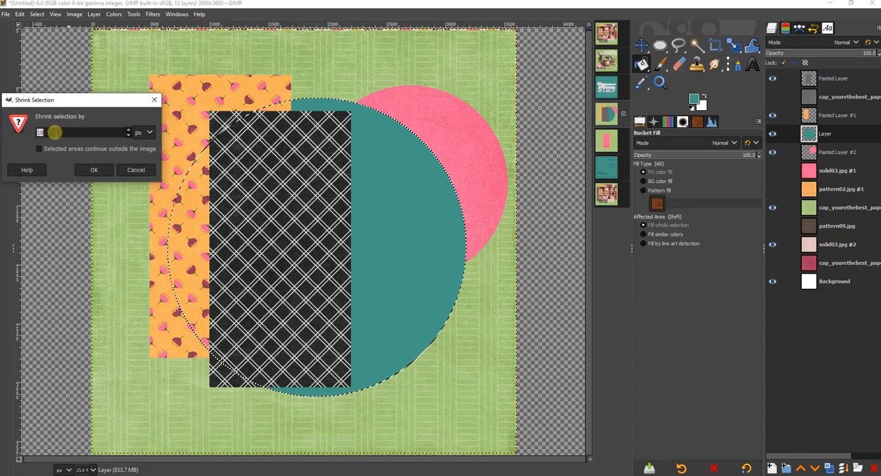
text(25)
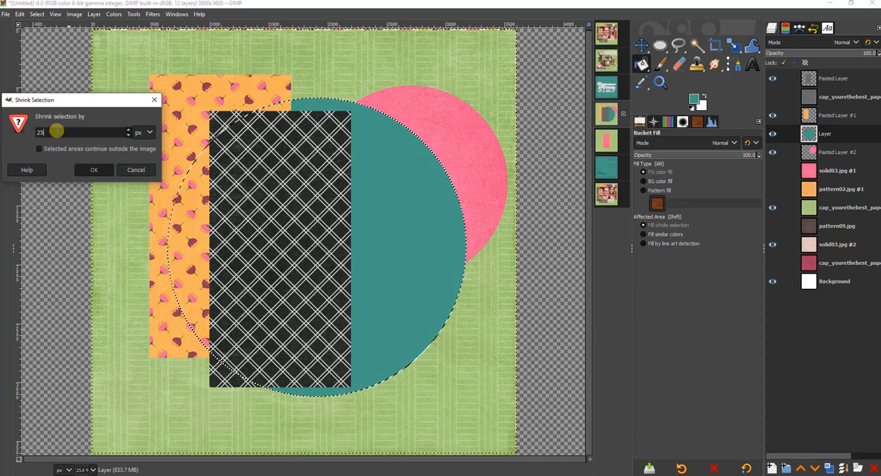
key(Return)
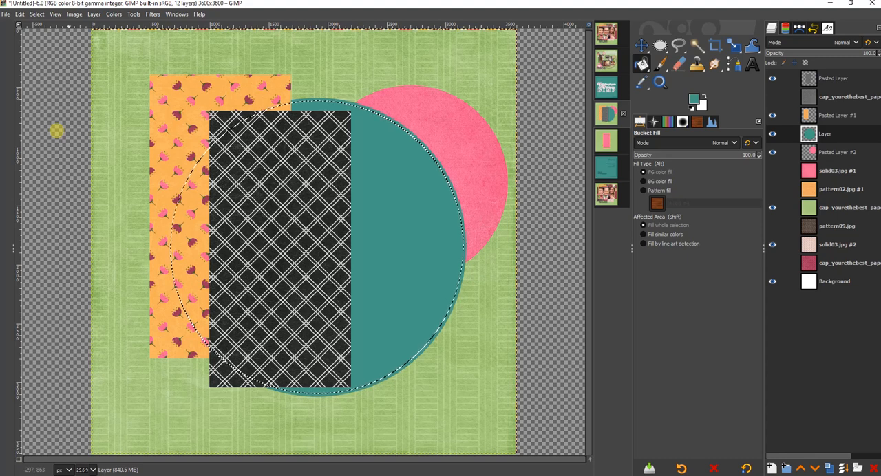
- Shrink the selection by a further 50 px, delete the teal inside it to leave a ring, and clear the selection
click(36, 14)
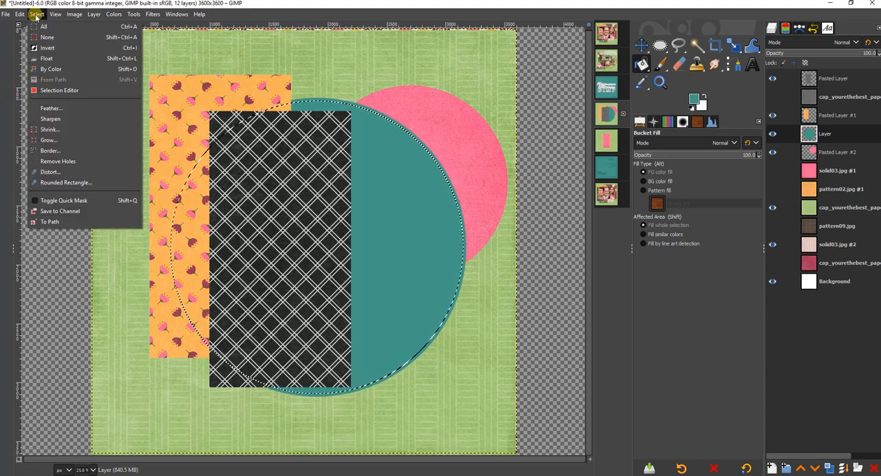
click(50, 130)
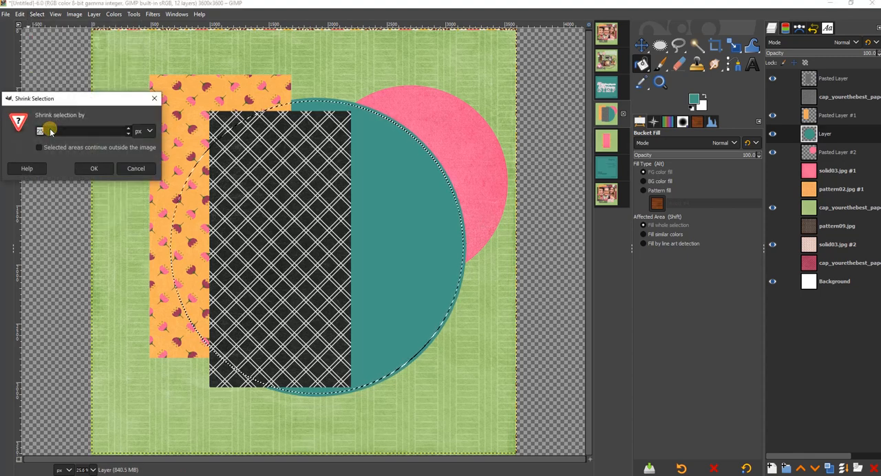
text(50)
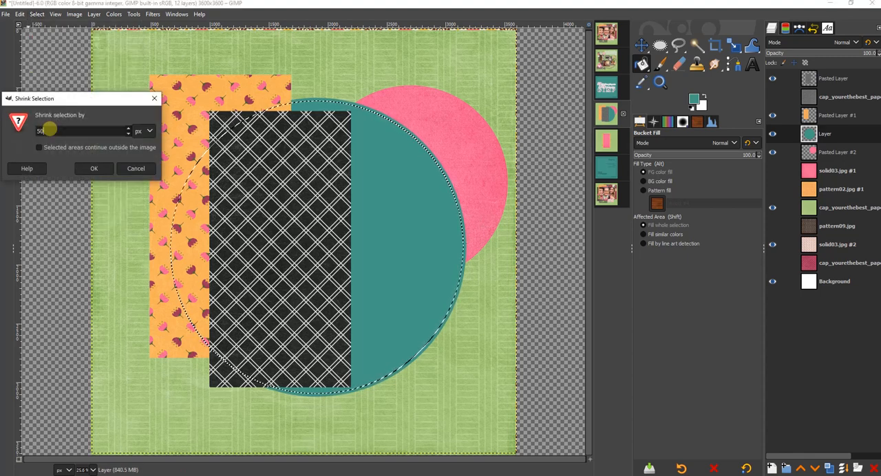
key(Return)
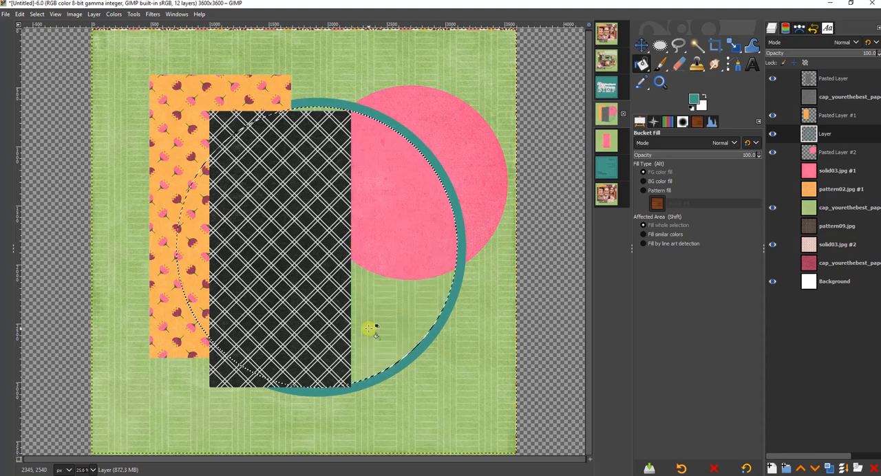
click(36, 14)
click(43, 38)
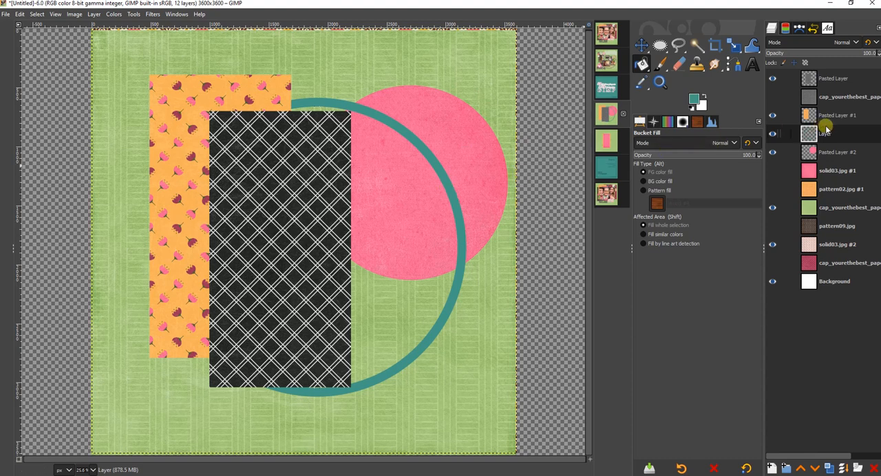
- Load the teal ring's alpha as a selection, and make the orange flower paper pattern02.jpg #1 the active, visible layer
double_click(847, 139)
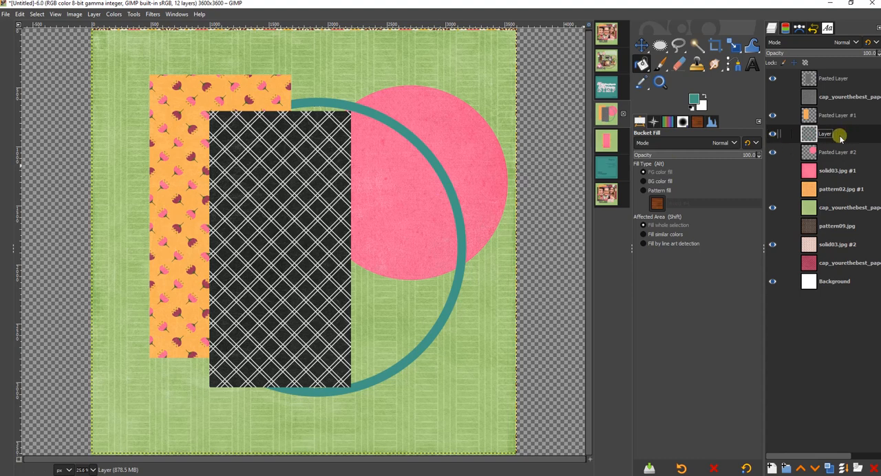
right_click(846, 138)
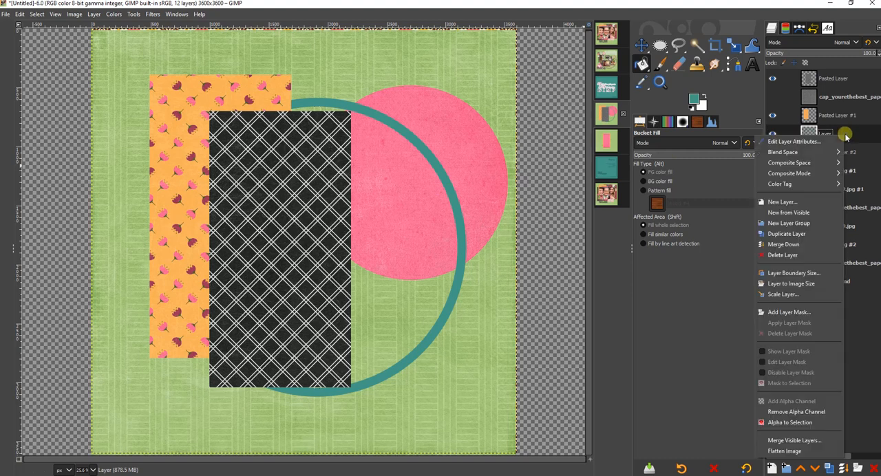
click(813, 425)
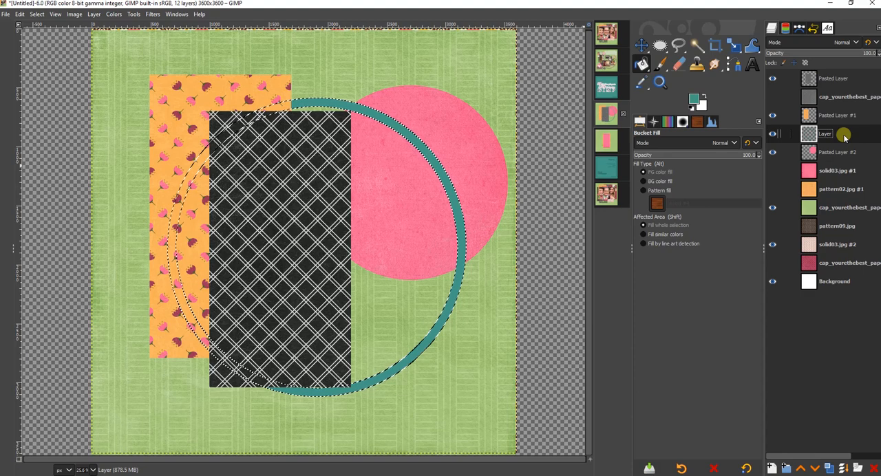
click(838, 196)
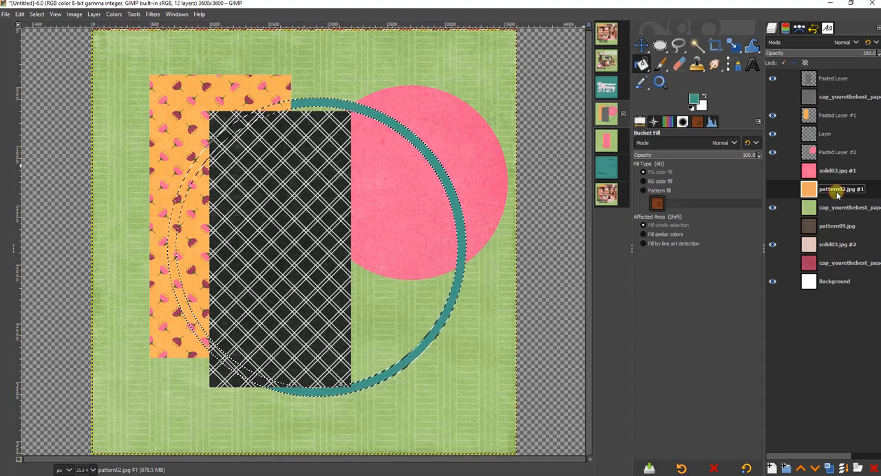
click(773, 189)
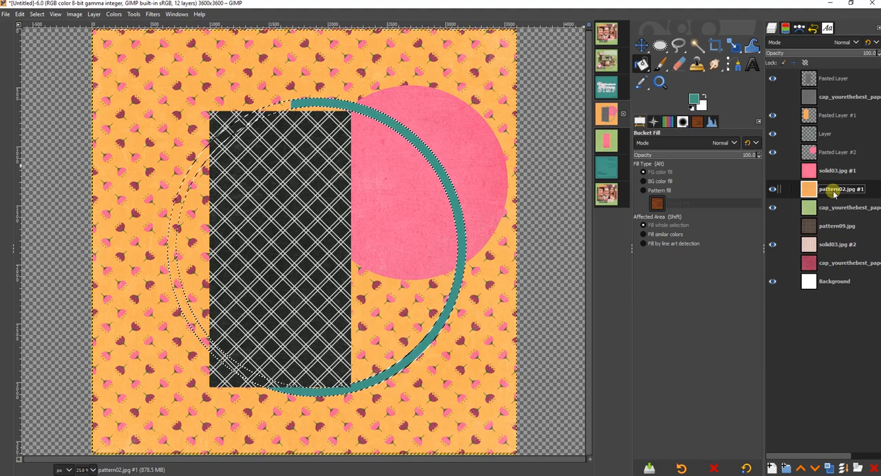
- Copy the ring-shaped area of the orange flower paper, paste it as a new layer, and hide the teal ring and the full orange paper
key(ctrl+c)
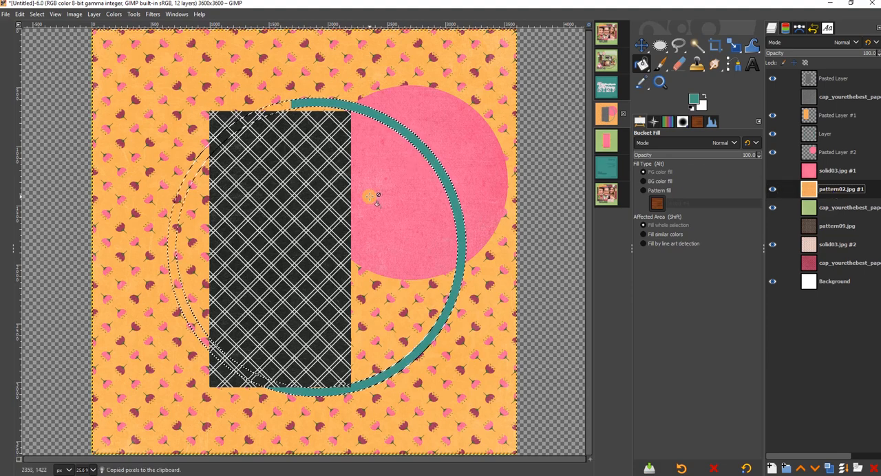
right_click(344, 84)
mouse_move(363, 109)
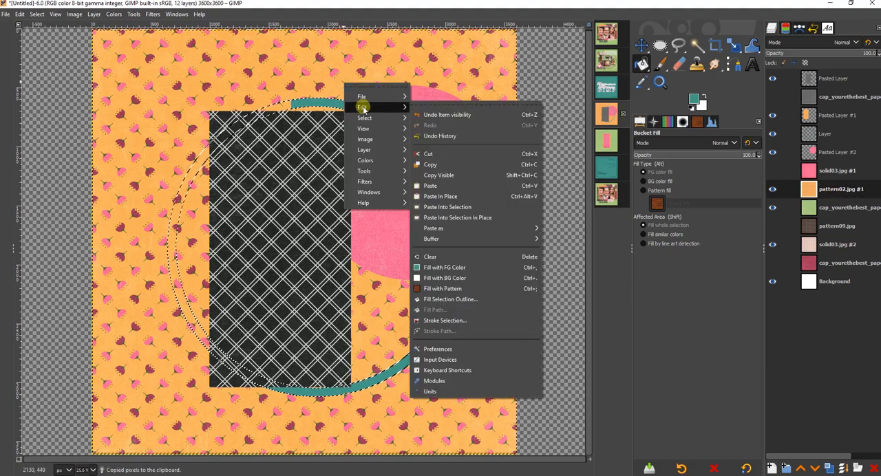
mouse_move(390, 228)
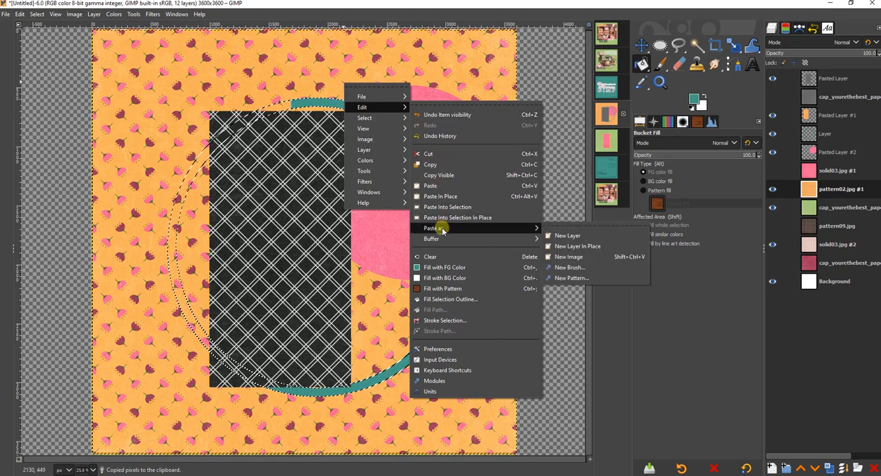
click(571, 237)
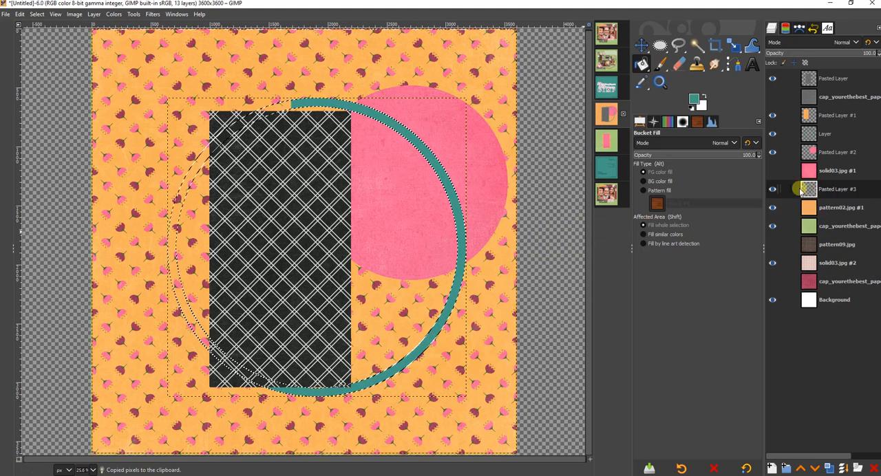
click(772, 135)
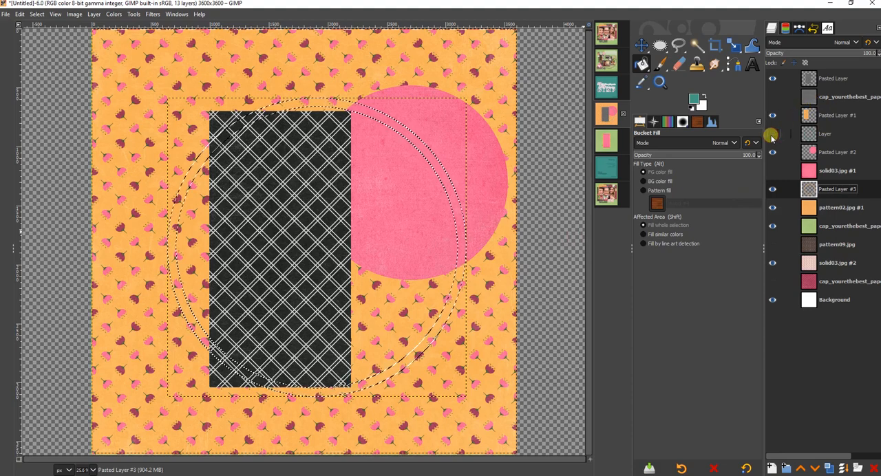
click(772, 208)
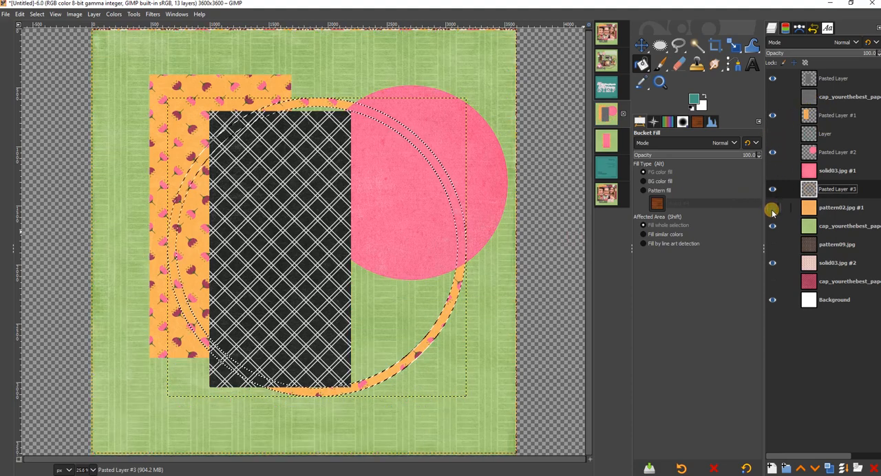
- Spread the accents: move the orange rectangle up and left, the black lattice rectangle down and left, and the orange ring up and right
click(641, 45)
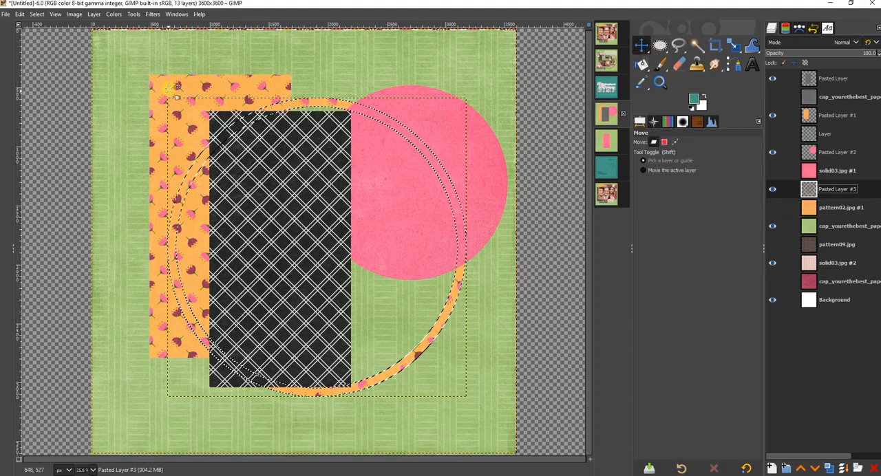
drag(171, 87, 142, 67)
drag(258, 147, 188, 193)
click(309, 99)
drag(308, 95, 344, 62)
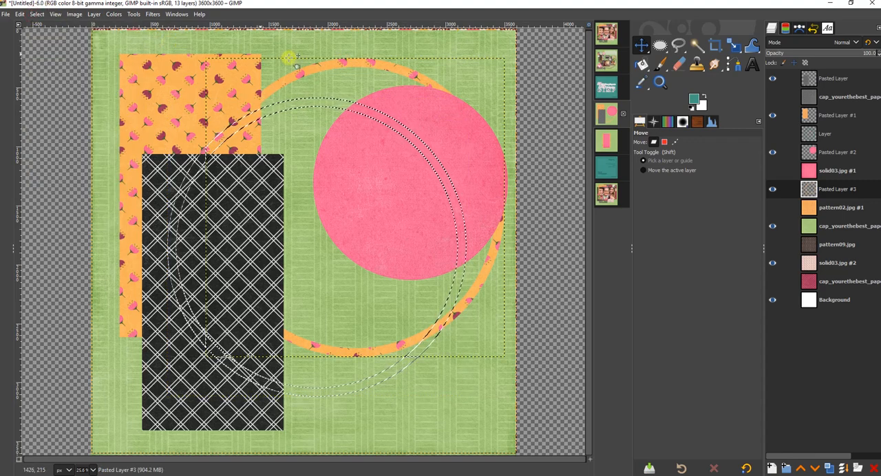
- Clear the ring selection and move the pink circle down so it overlaps the lower right part of the orange ring
click(37, 14)
click(38, 40)
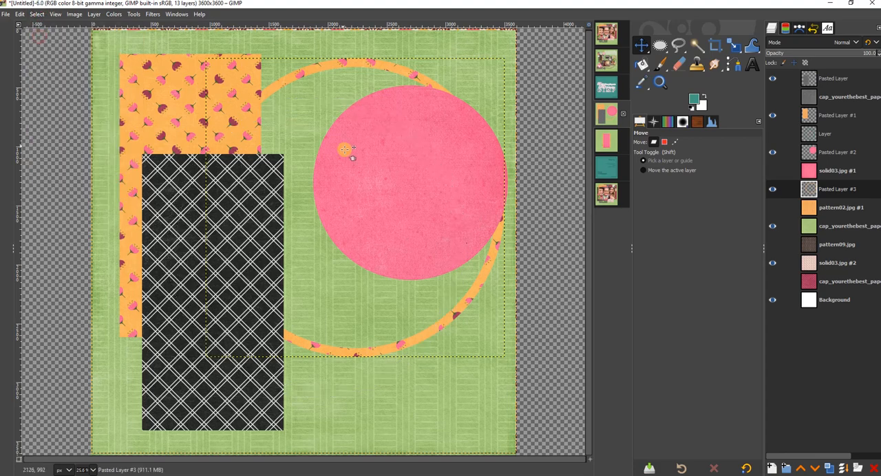
drag(404, 177, 390, 309)
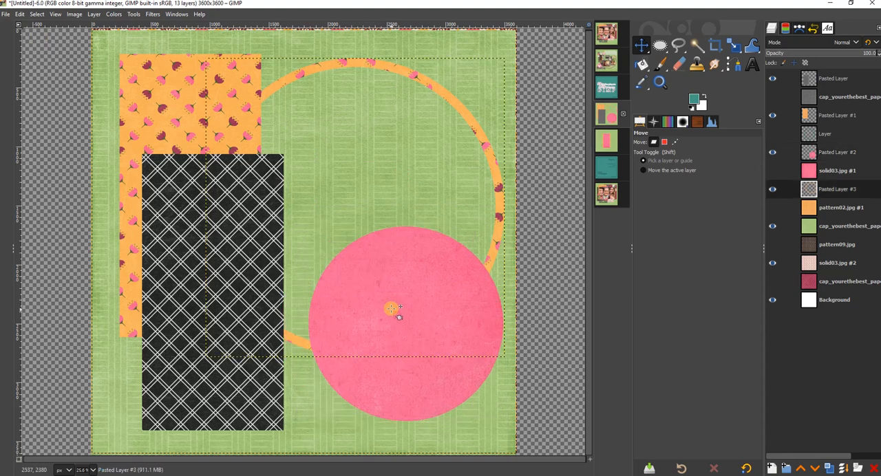